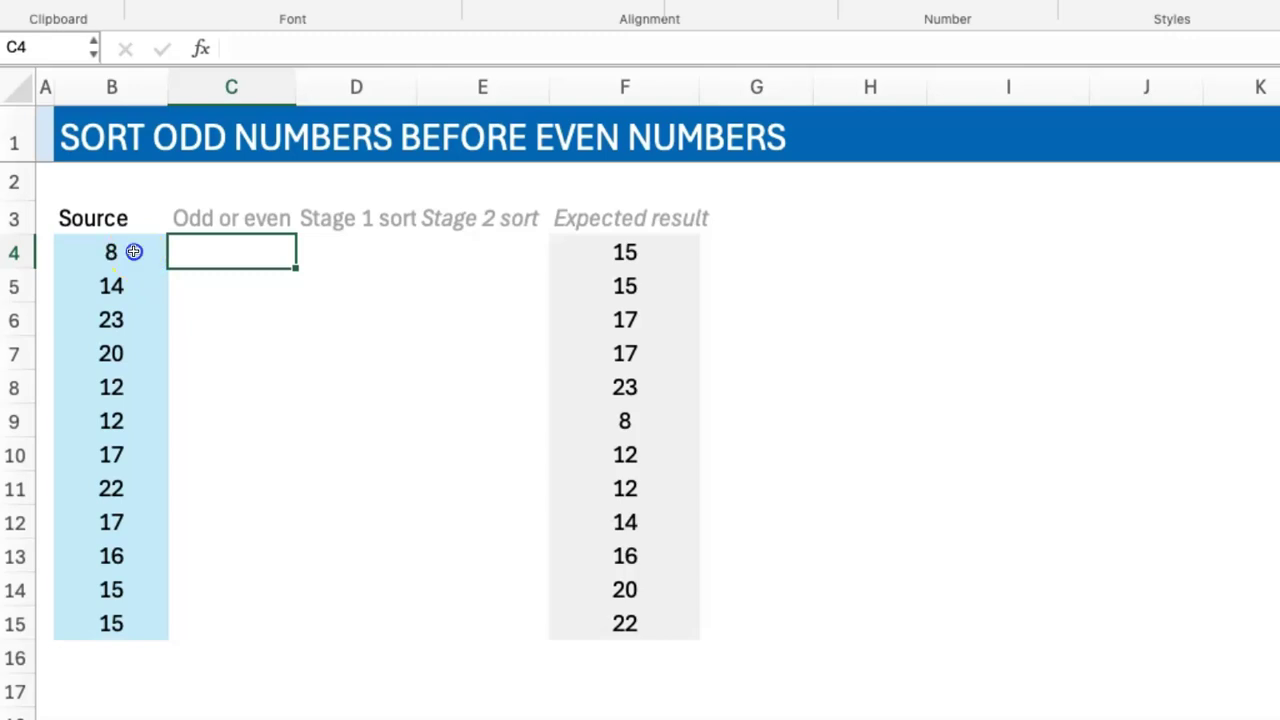
# - Compare the Source numbers with the odd group in F4:F8 and the even group in F9:F15 of the Expected result column
pyautogui.click(133, 251)
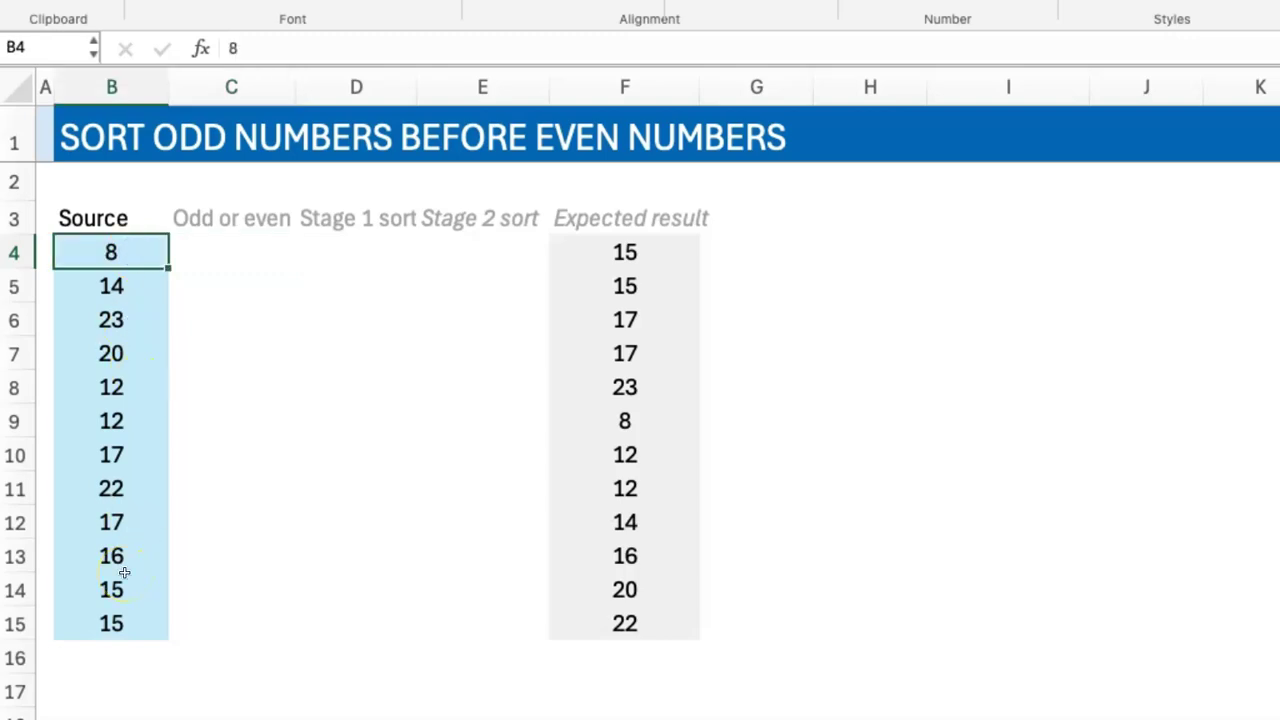
pyautogui.click(663, 253)
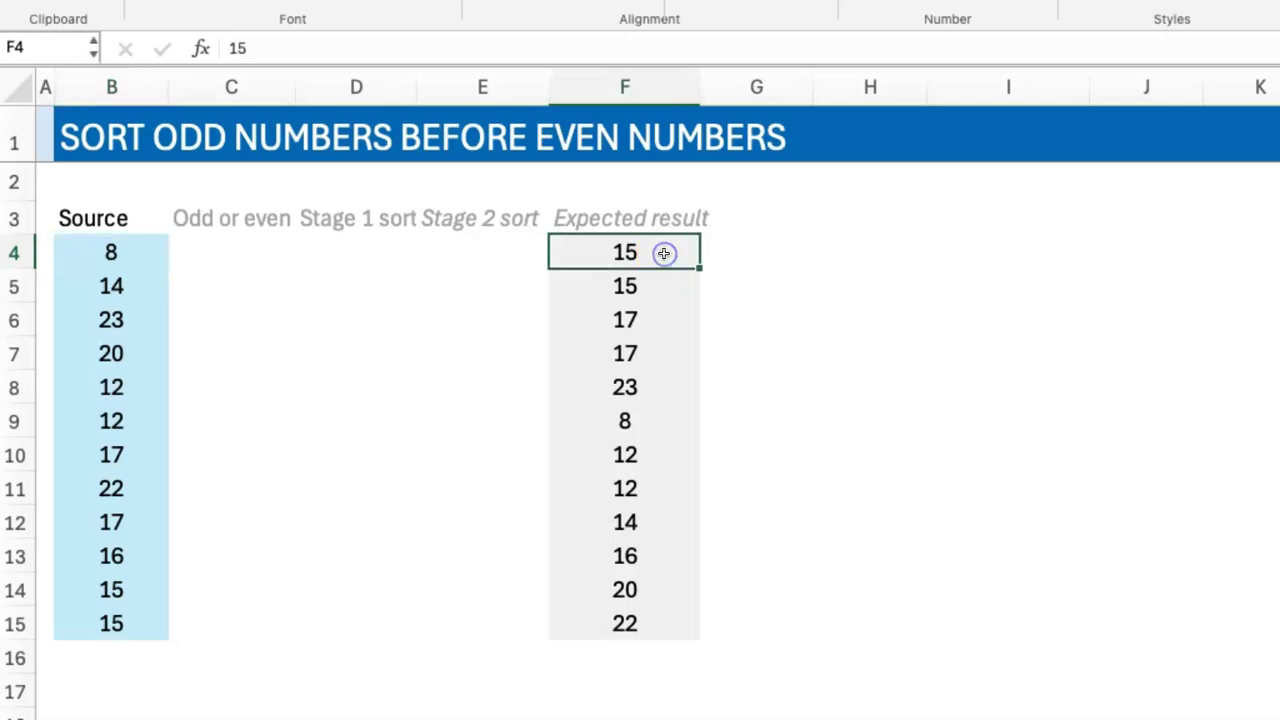
pyautogui.moveTo(663, 253); pyautogui.dragTo(660, 383)
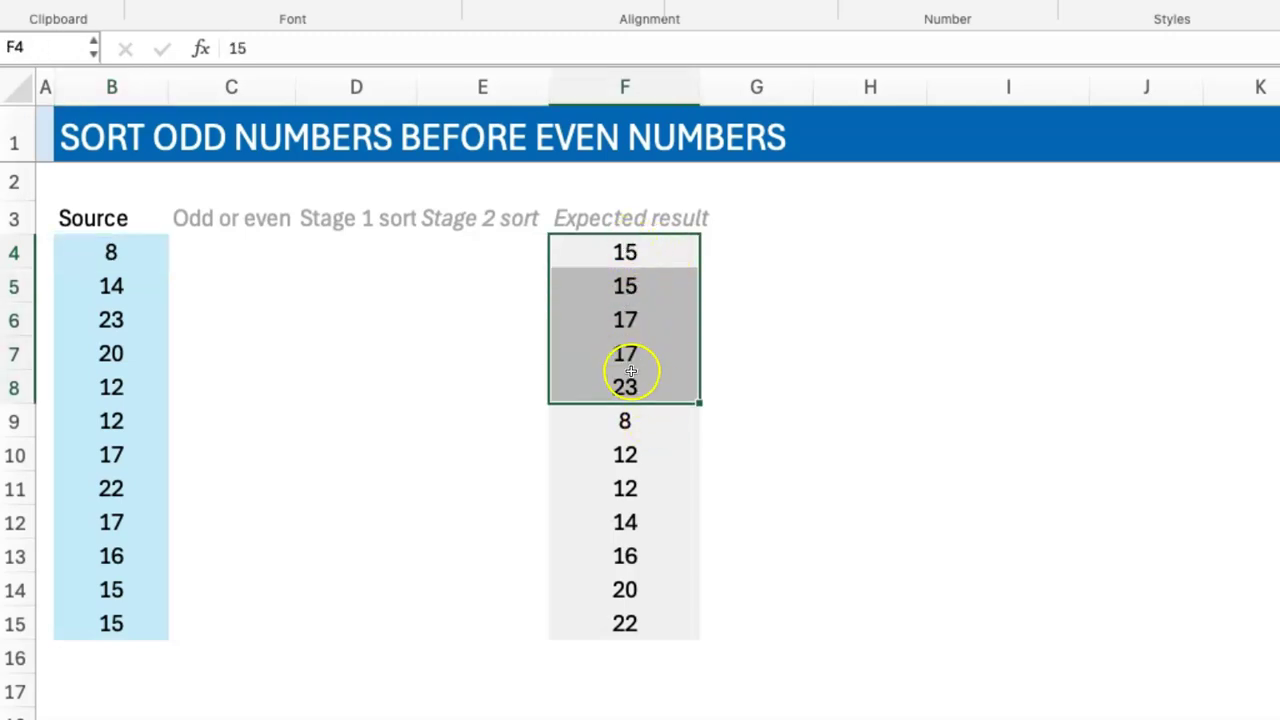
pyautogui.moveTo(663, 420); pyautogui.dragTo(669, 620)
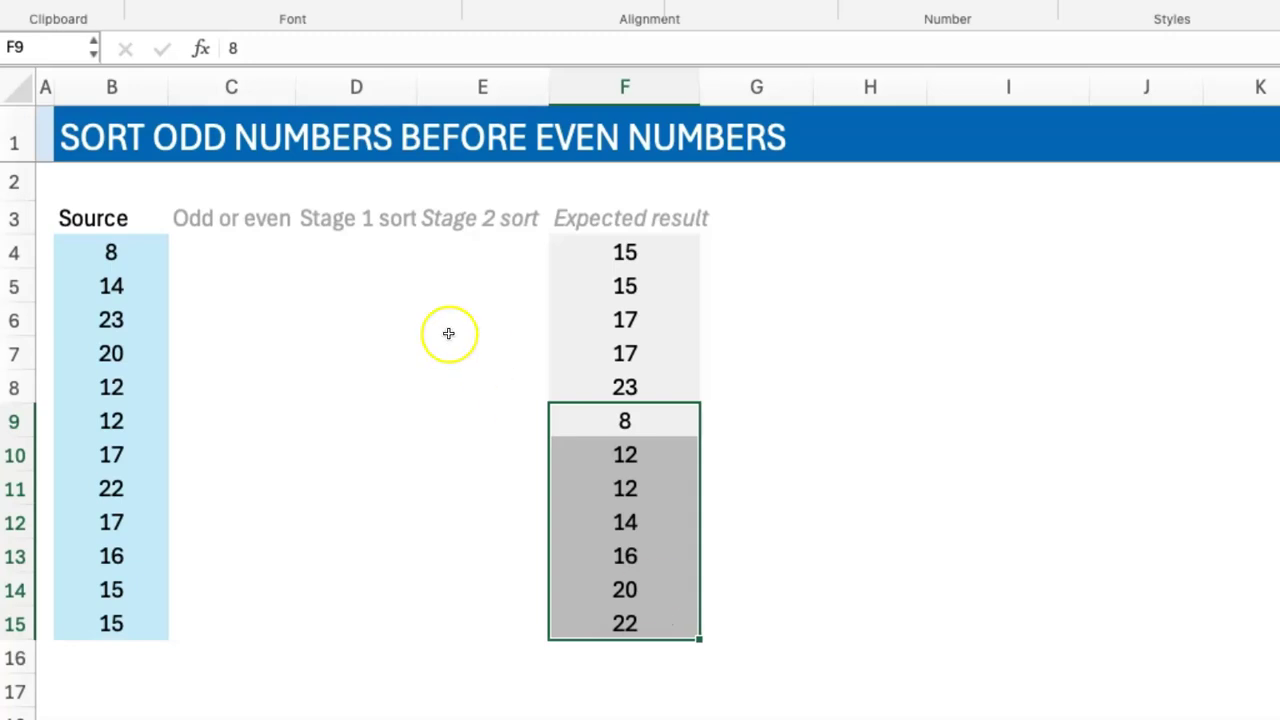
# - Enter =MOD(B4:B15,2) in C4 to flag each source number as odd or even
pyautogui.click(222, 247)
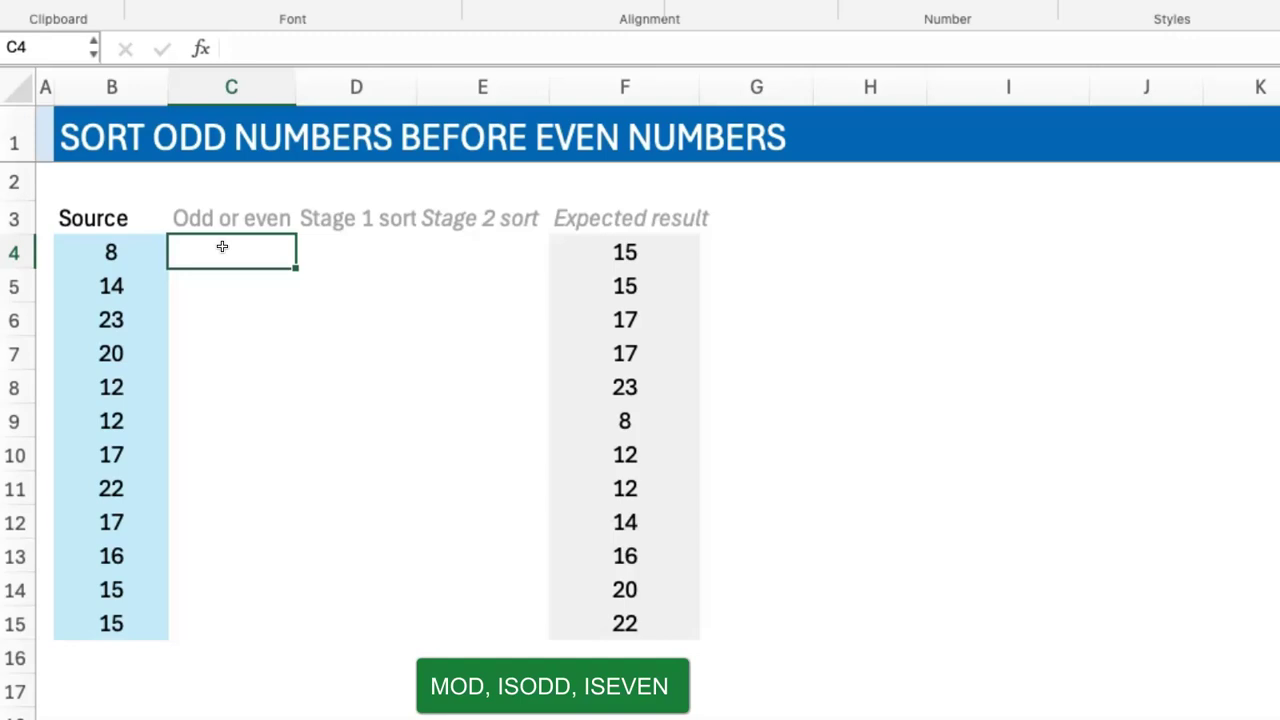
pyautogui.write('=mo')
pyautogui.press('Tab')
pyautogui.press('Left')
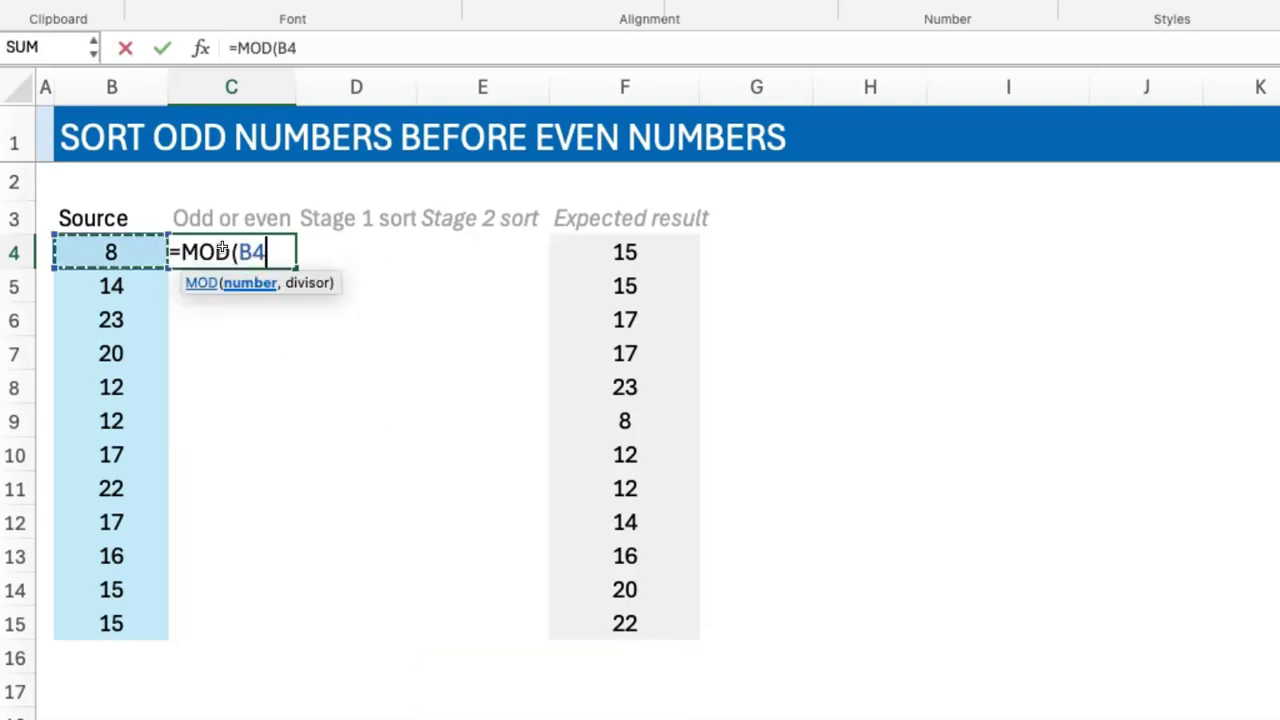
pyautogui.hotkey('ctrl', 'shift', 'Down')
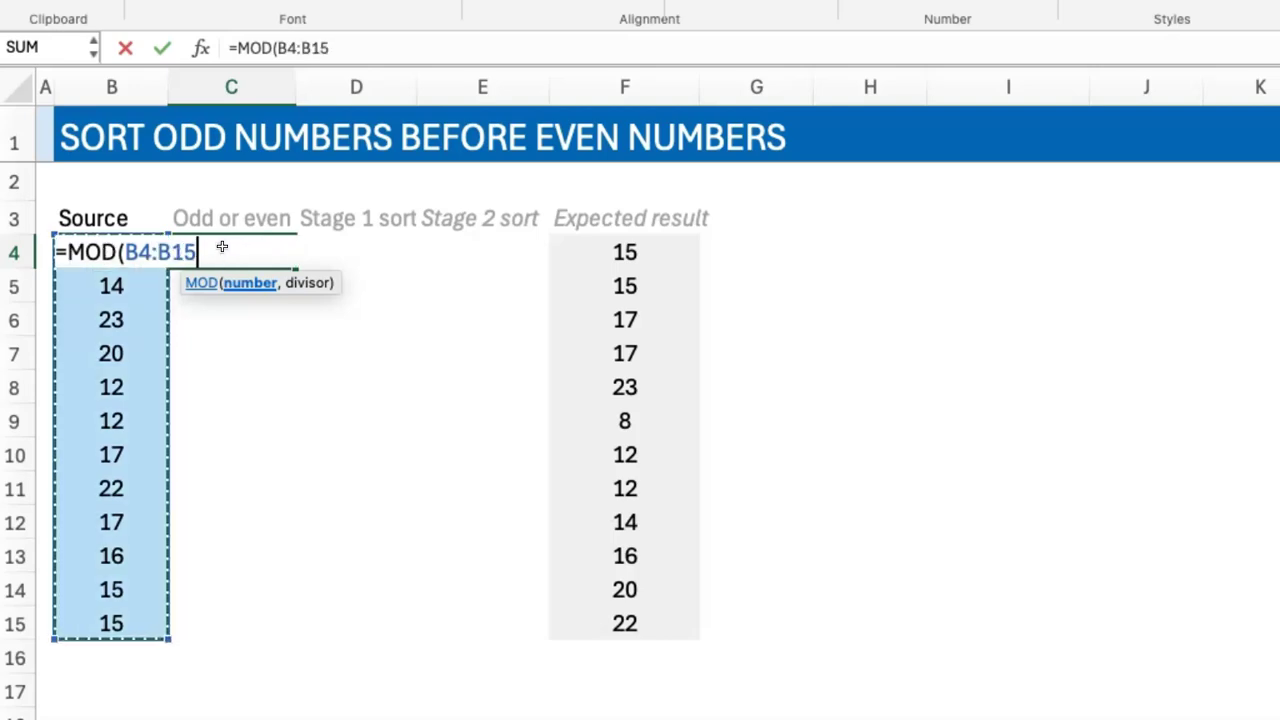
pyautogui.write(',2)')
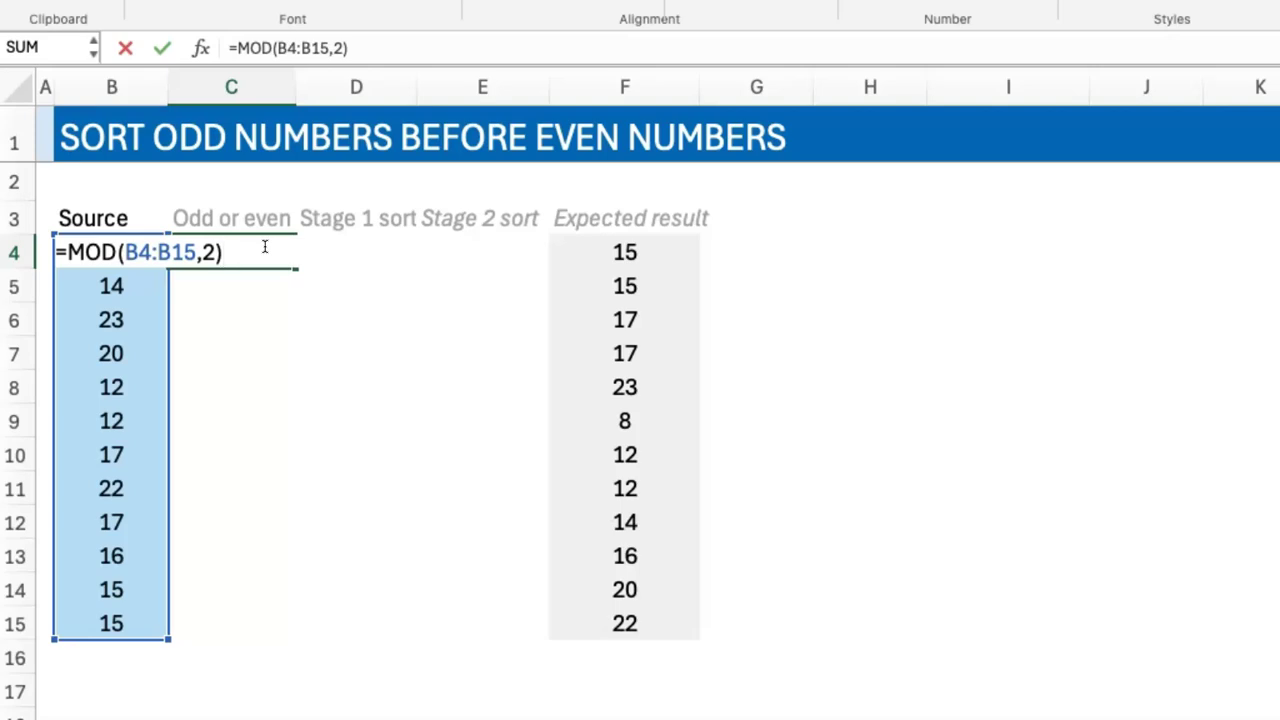
pyautogui.press('Return')
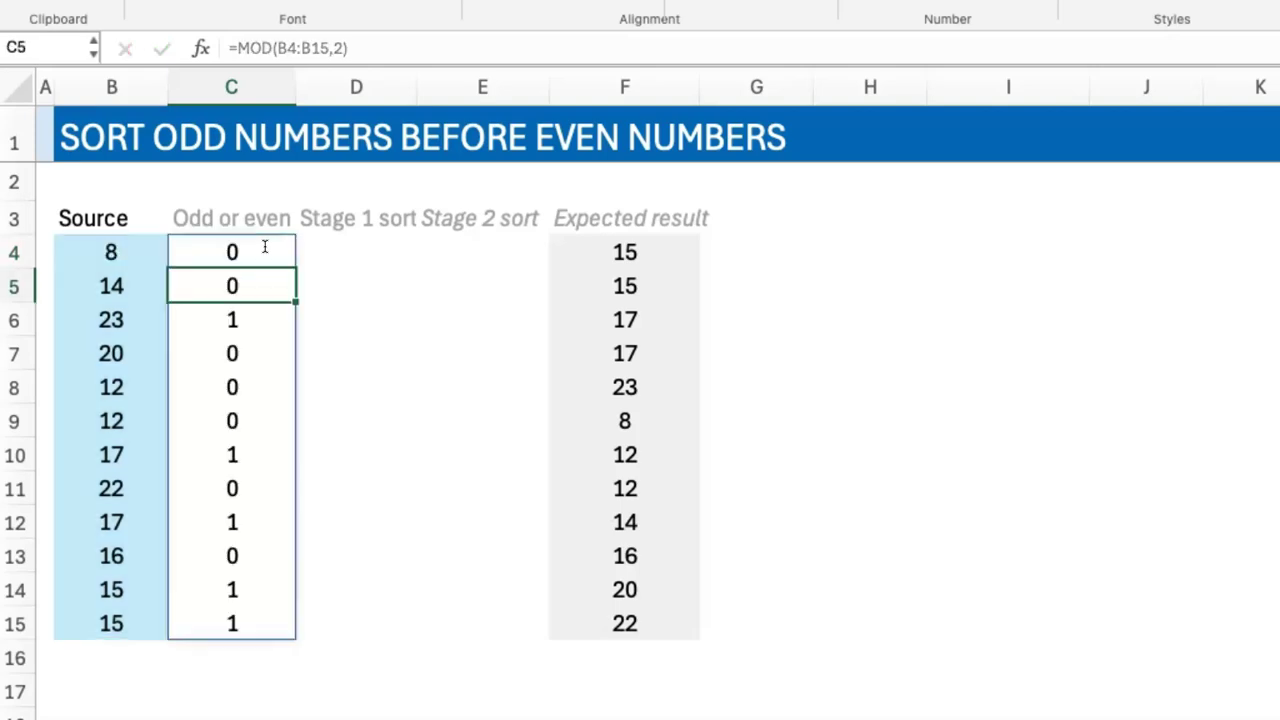
pyautogui.click(265, 247)
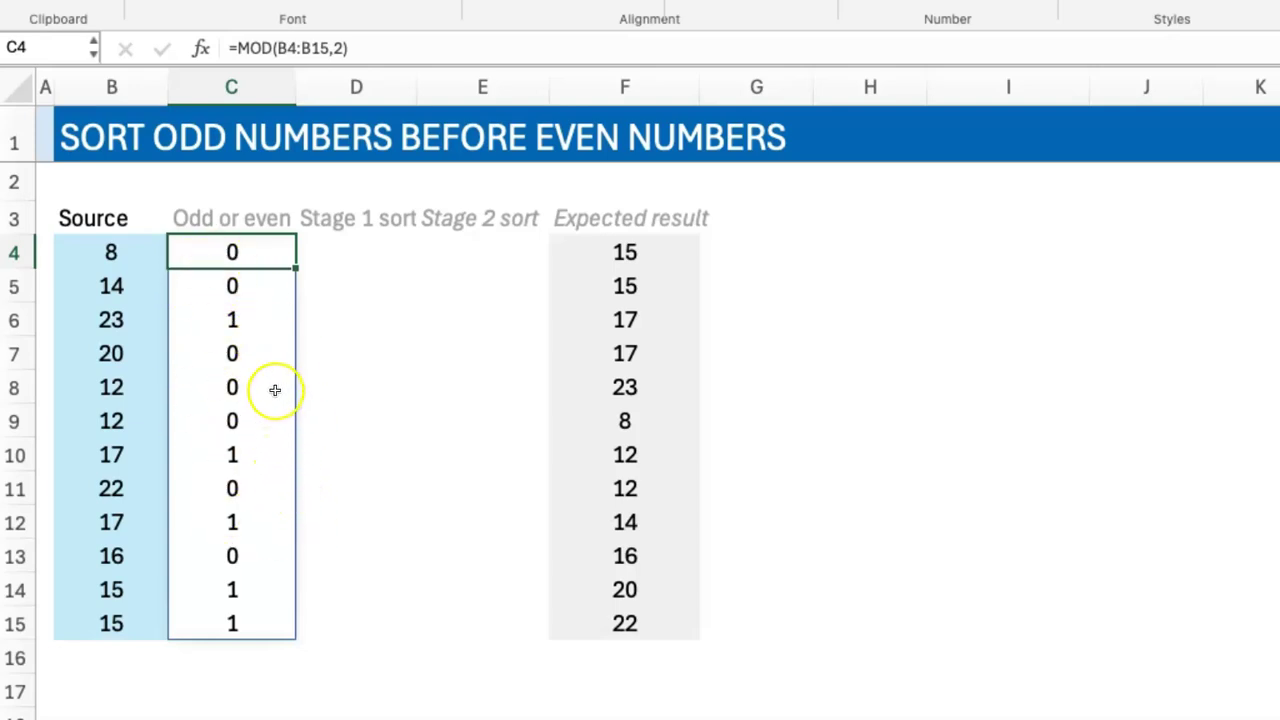
# - Enter =SORTBY(B4:B15,C4#,1) in D4 to sort the source numbers by the odd-or-even flags in ascending order
pyautogui.click(344, 253)
pyautogui.write('=sortb')
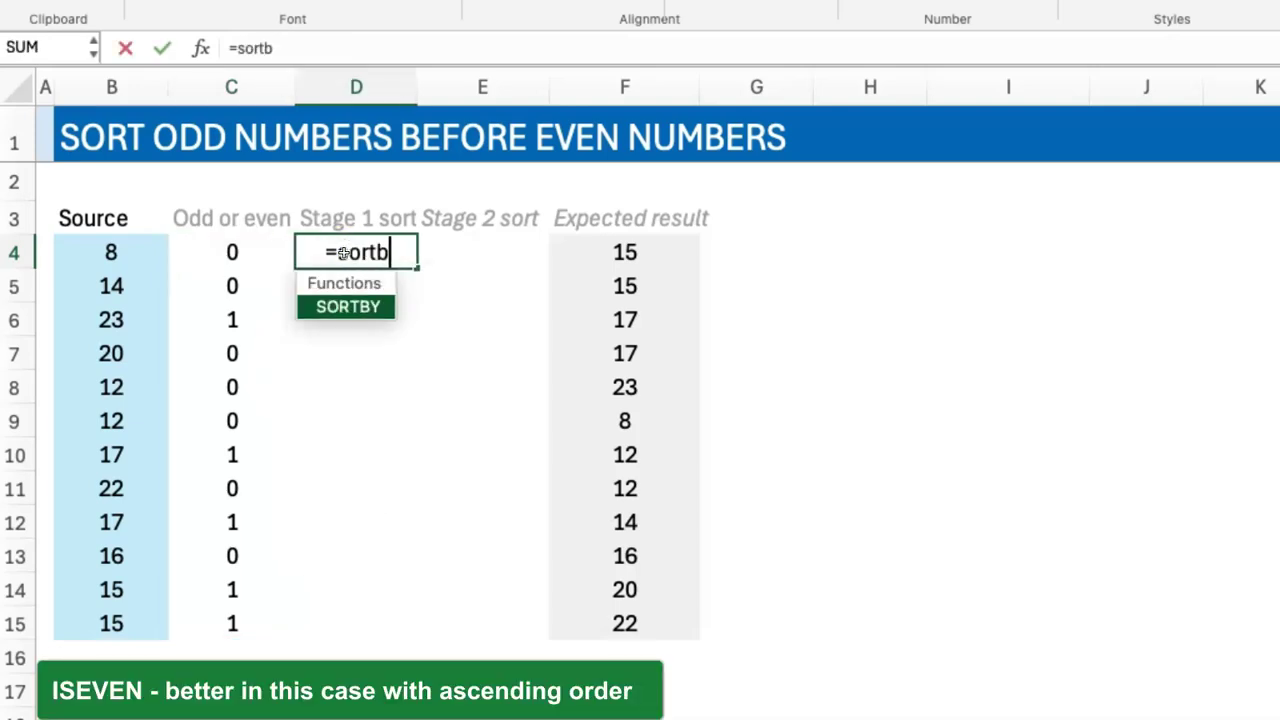
pyautogui.press('Tab')
pyautogui.press('Left')
pyautogui.press('Left')
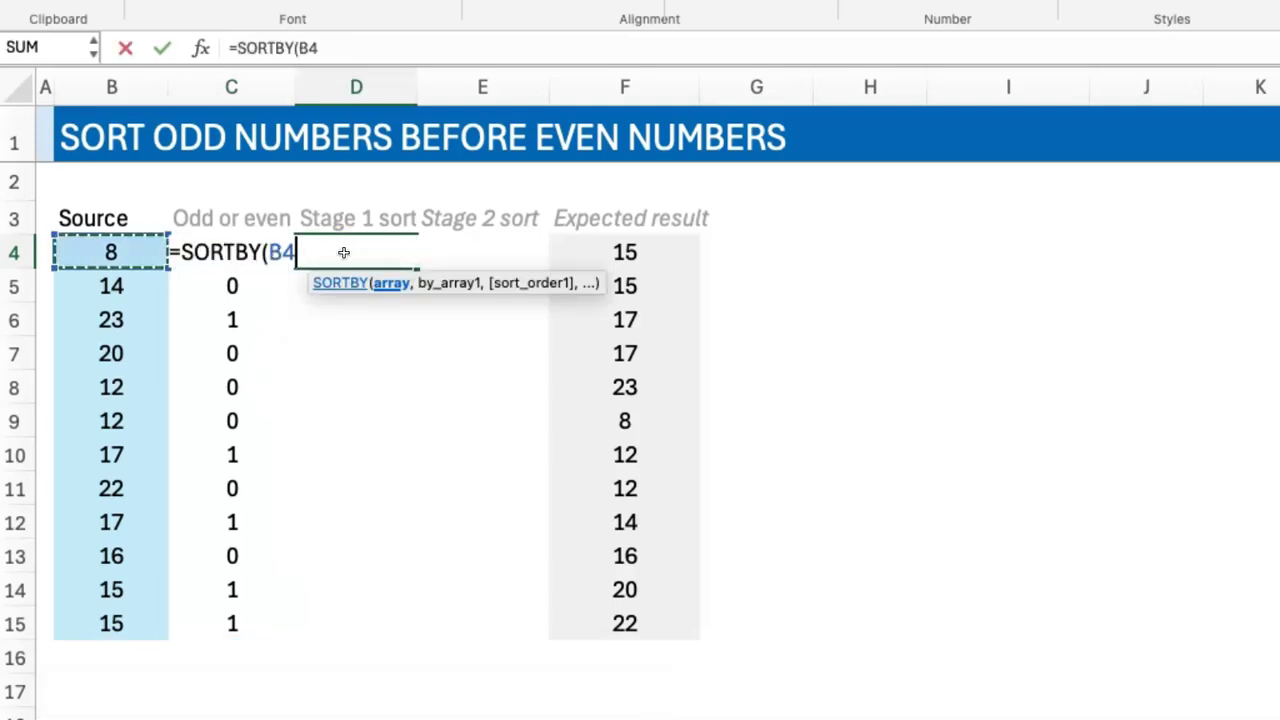
pyautogui.hotkey('ctrl', 'shift', 'Down')
pyautogui.write(',')
pyautogui.press('Left')
pyautogui.write('#,1)')
pyautogui.press('Return')
pyautogui.click(355, 251)
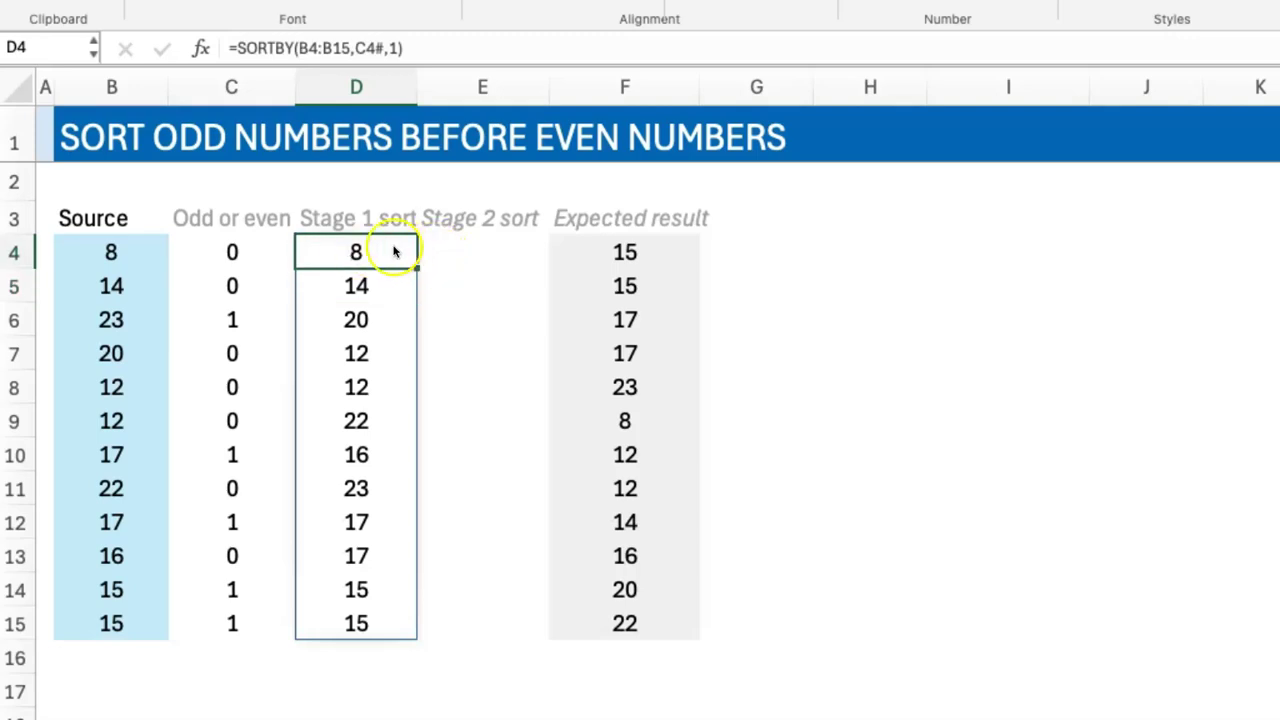
pyautogui.moveTo(394, 251); pyautogui.dragTo(386, 608)
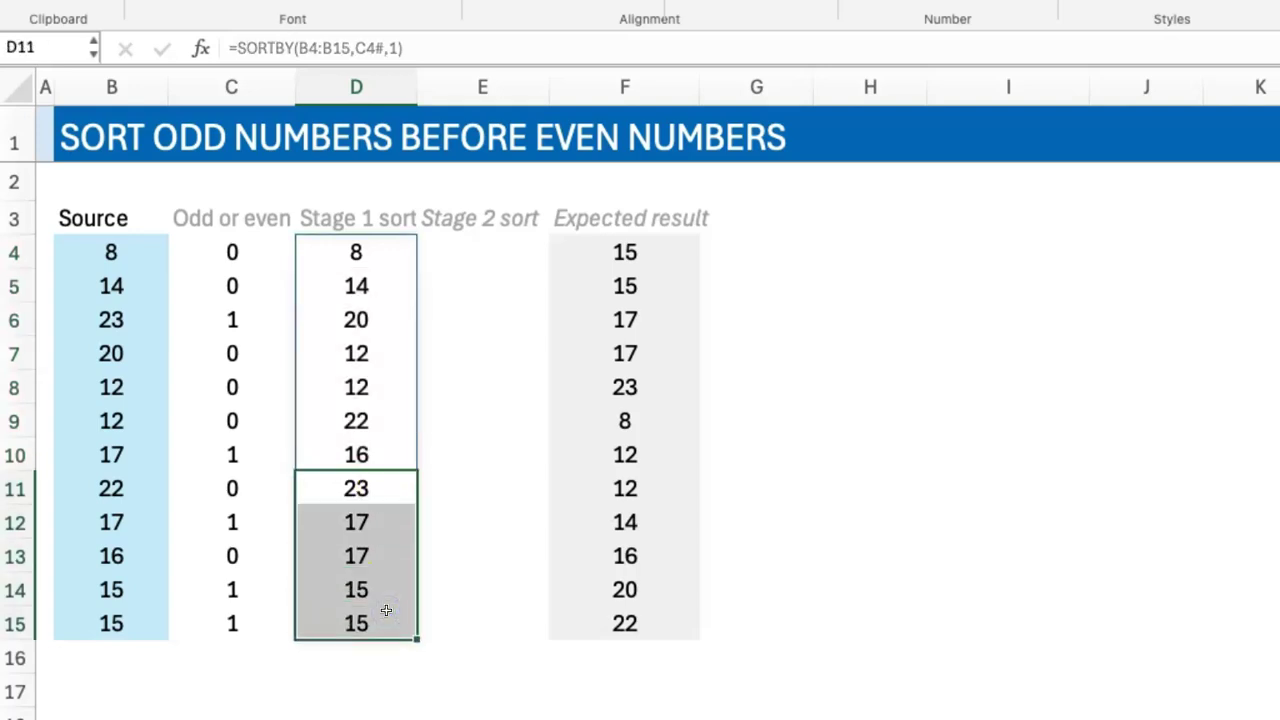
# - Change the sort order in the D4 SORTBY formula to -1 so that odd numbers come first
pyautogui.click(390, 253)
pyautogui.click(390, 48)
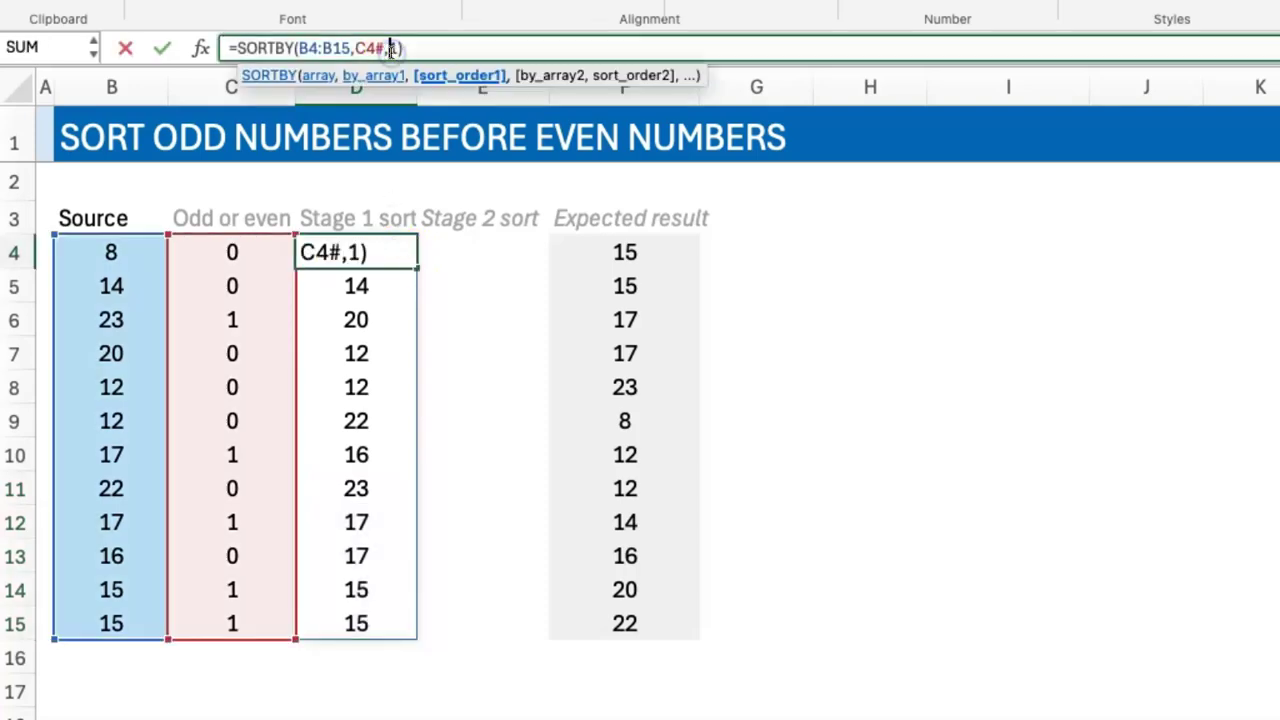
pyautogui.write('-')
pyautogui.press('Return')
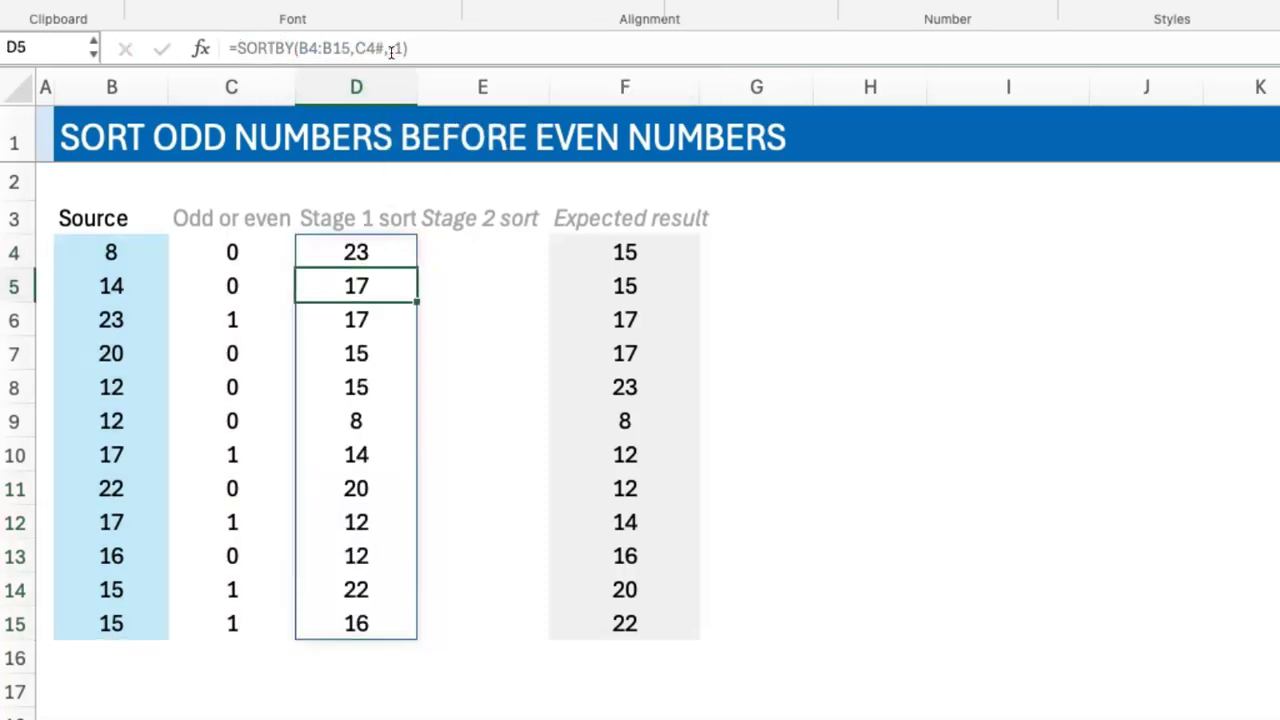
pyautogui.press('Up')
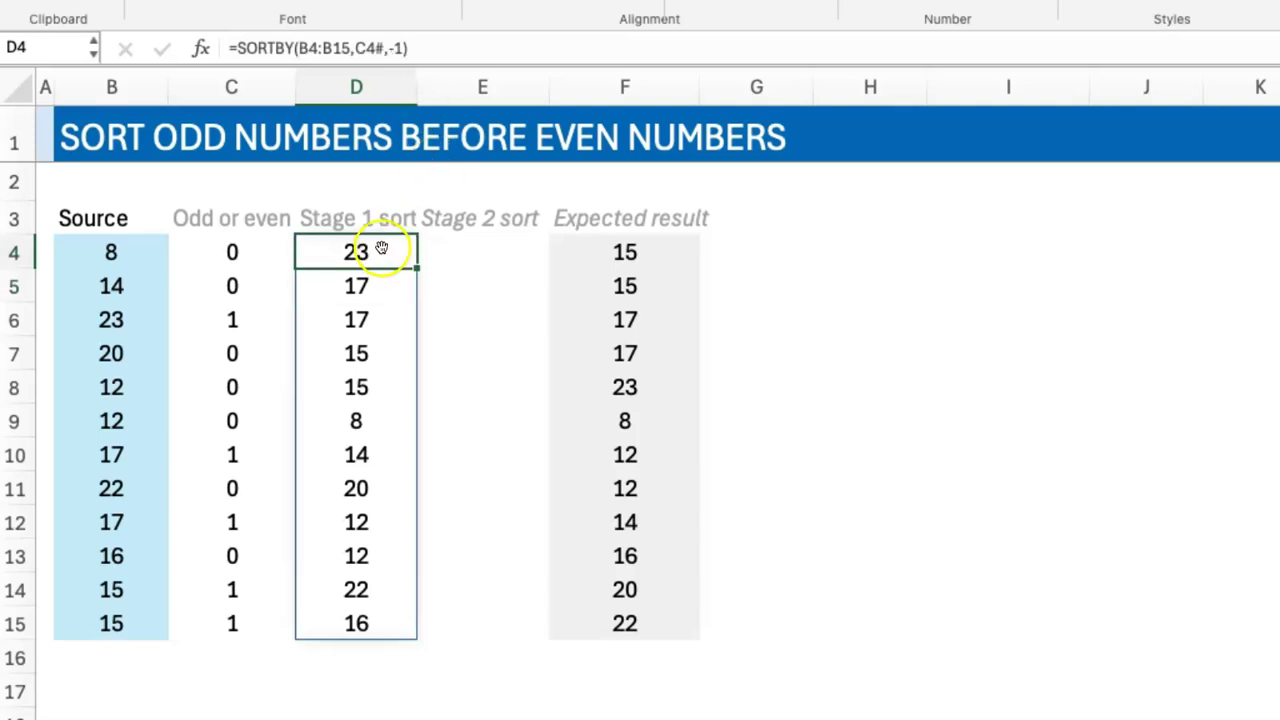
pyautogui.moveTo(381, 248); pyautogui.dragTo(383, 383)
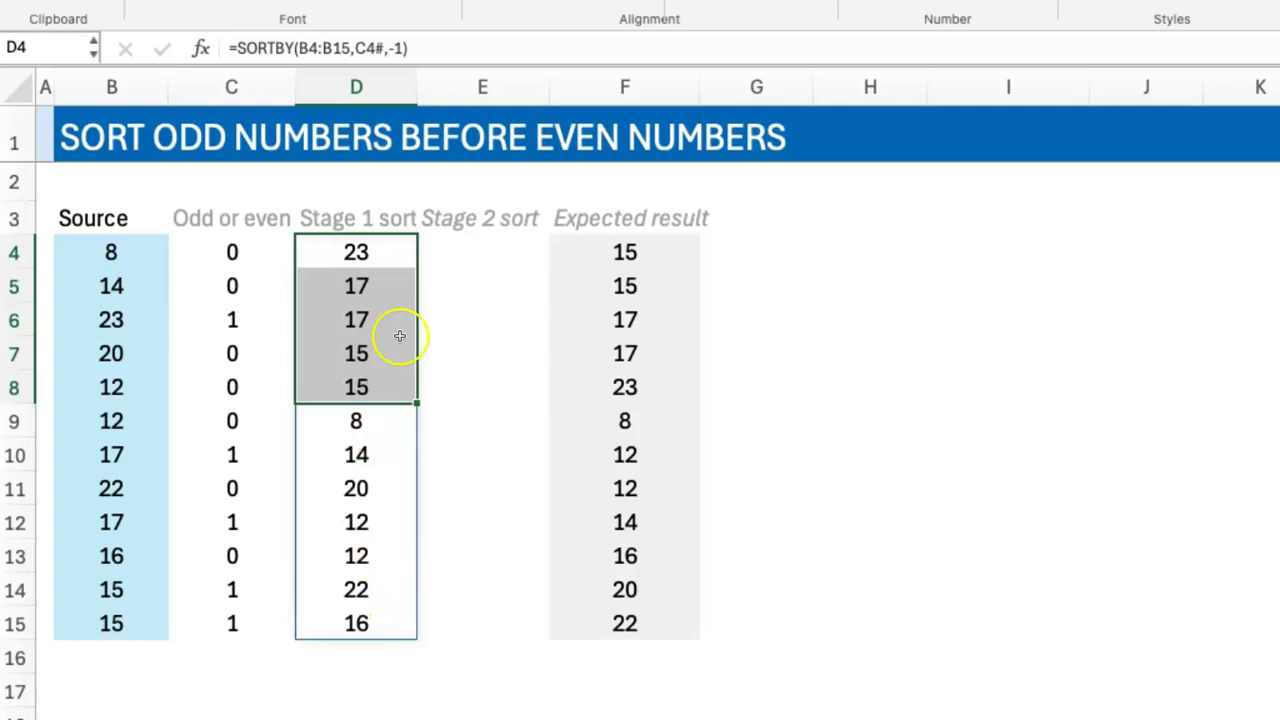
# - Copy the text of the Stage 1 SORTBY formula from D4 into E4 under Stage 2 sort, keeping its references unchanged
pyautogui.click(388, 253)
pyautogui.moveTo(457, 40); pyautogui.dragTo(137, 49)
pyautogui.press('super+c')
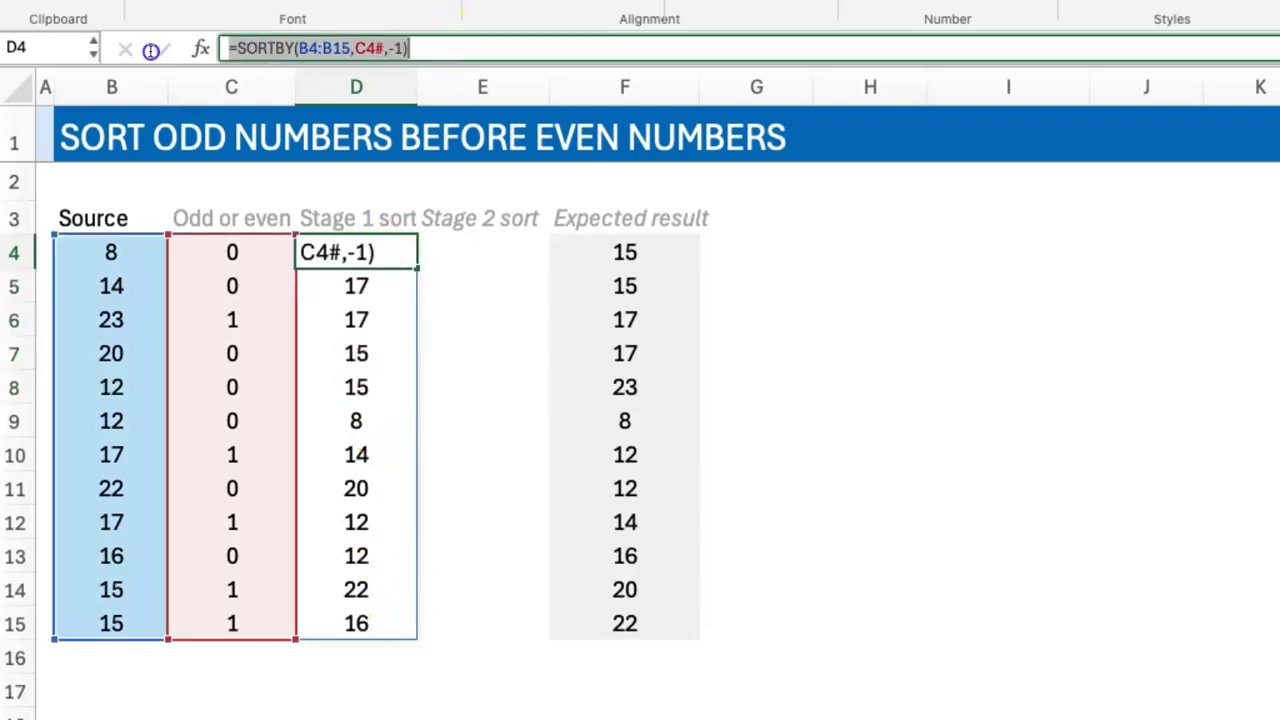
pyautogui.press('Escape')
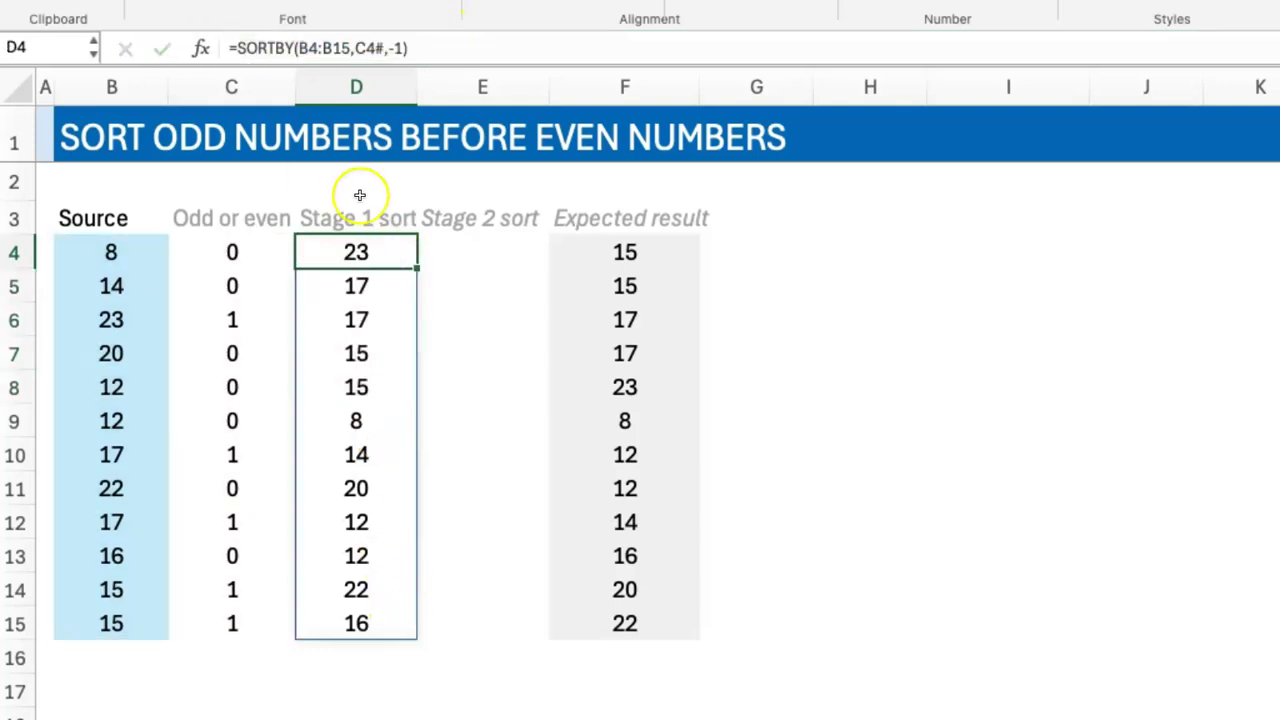
pyautogui.click(482, 252)
pyautogui.click(300, 44)
pyautogui.press('super+v')
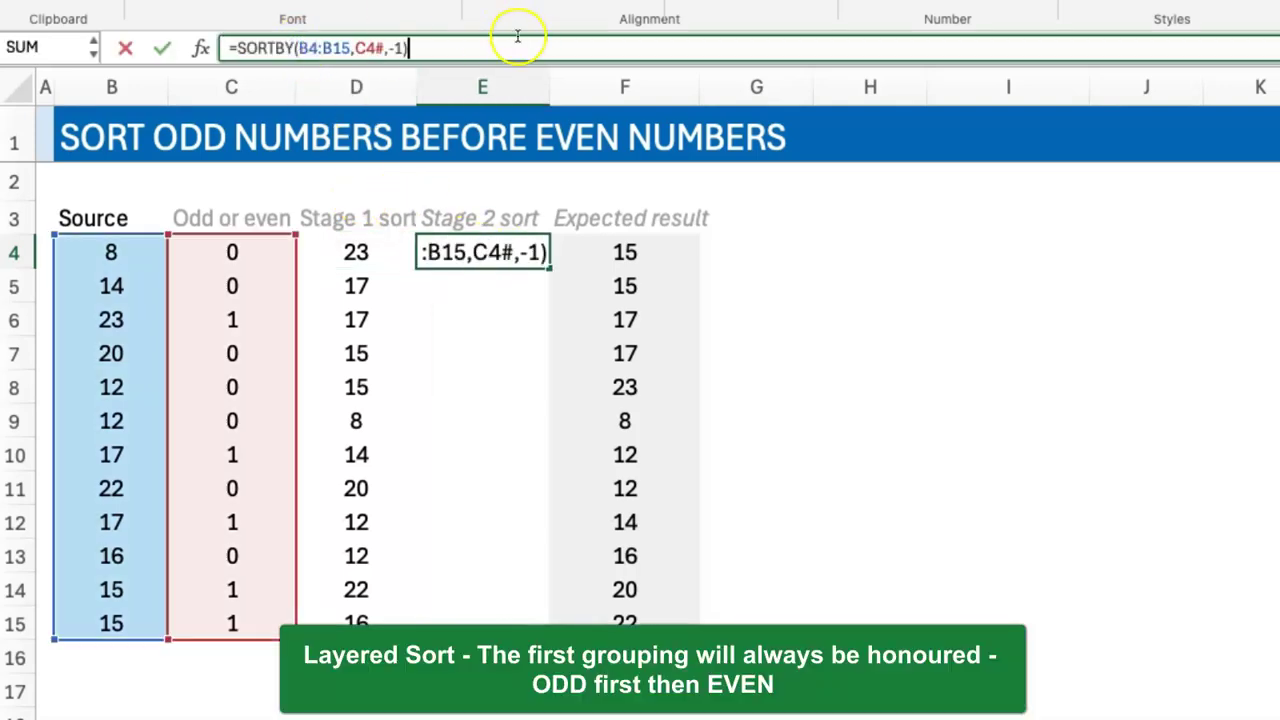
# - Extend the E4 formula with a second ascending sort on the source numbers, making it =SORTBY(B4:B15,C4#,-1,B4:B15,1)
pyautogui.press('BackSpace')
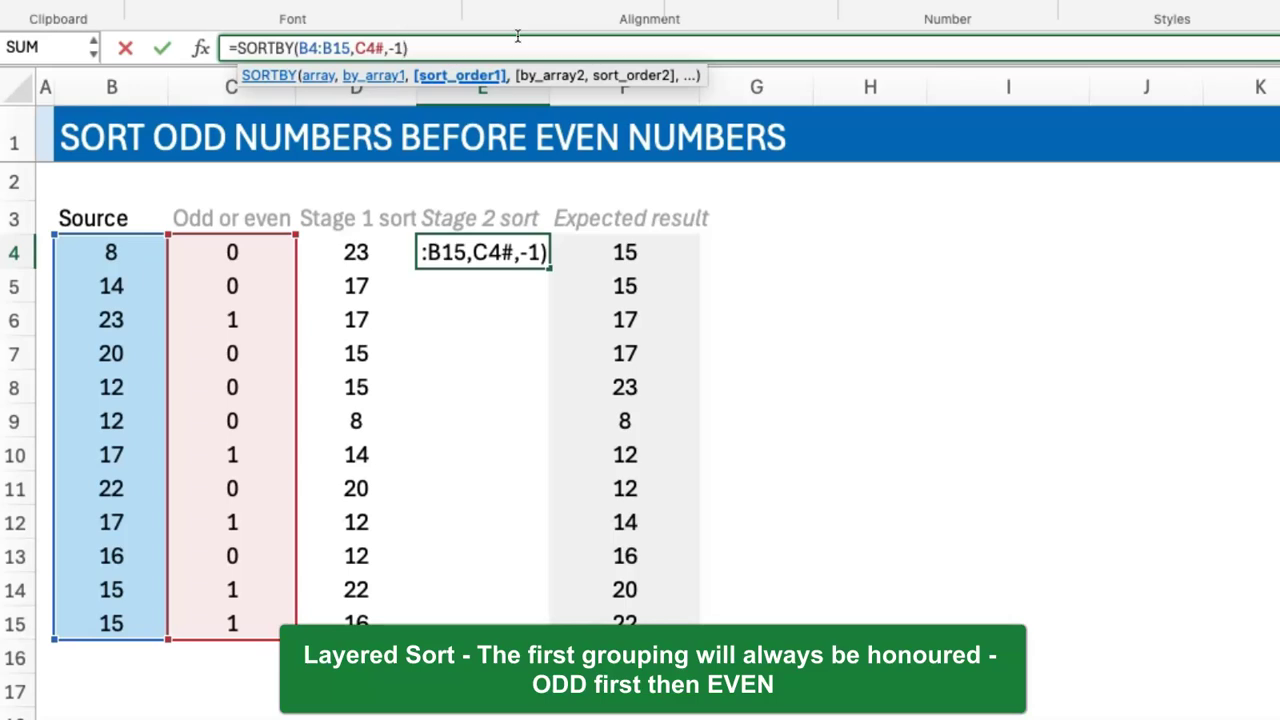
pyautogui.write(',')
pyautogui.click(111, 250)
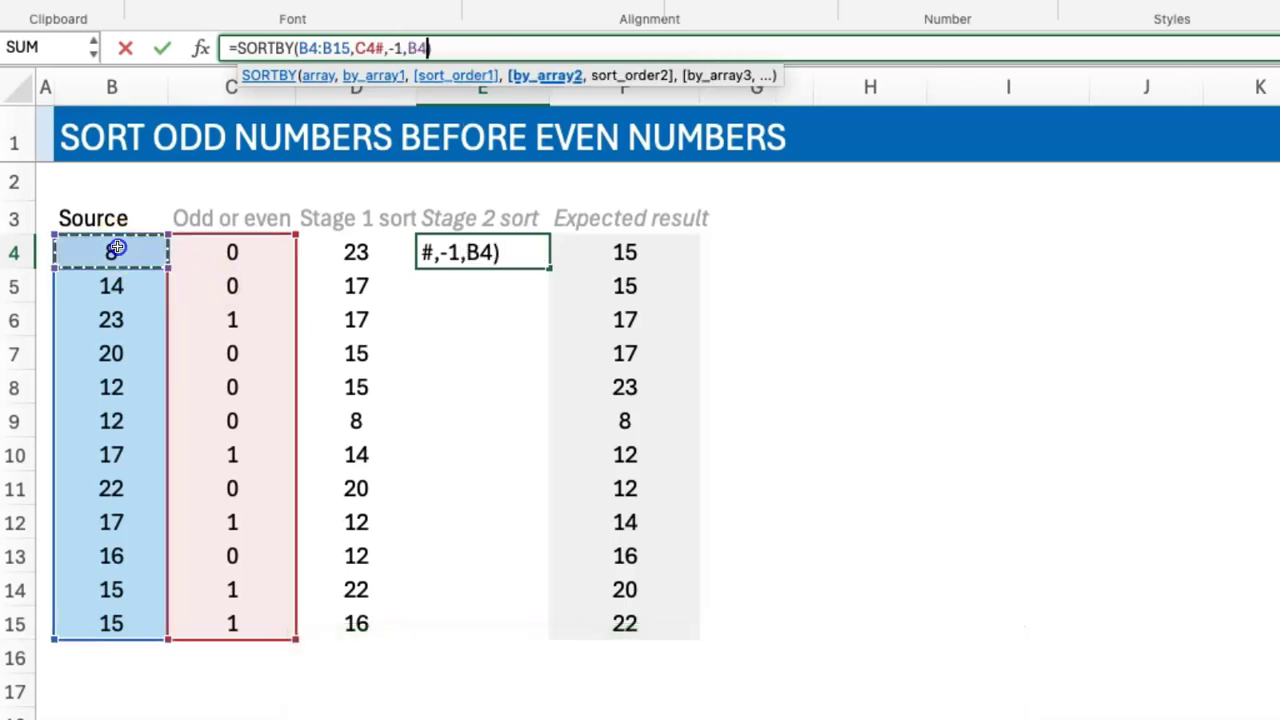
pyautogui.hotkey('ctrl', 'shift', 'Down')
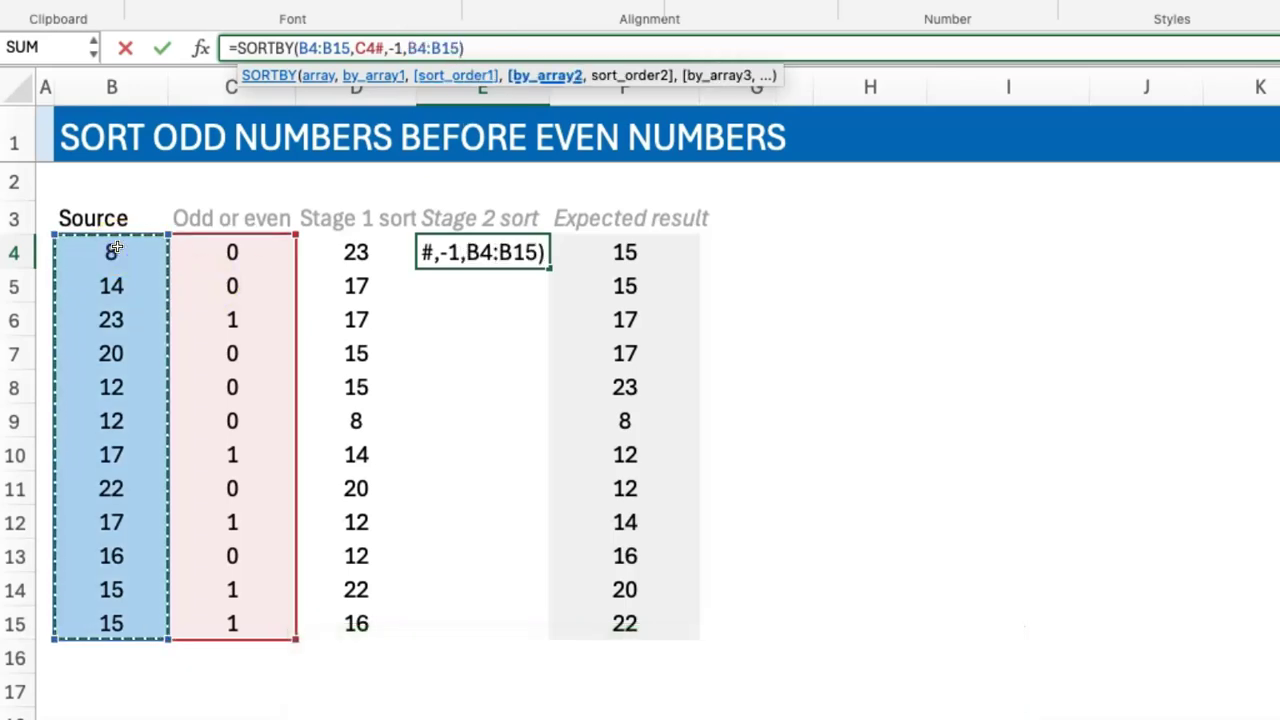
pyautogui.write(',1)')
pyautogui.press('Return')
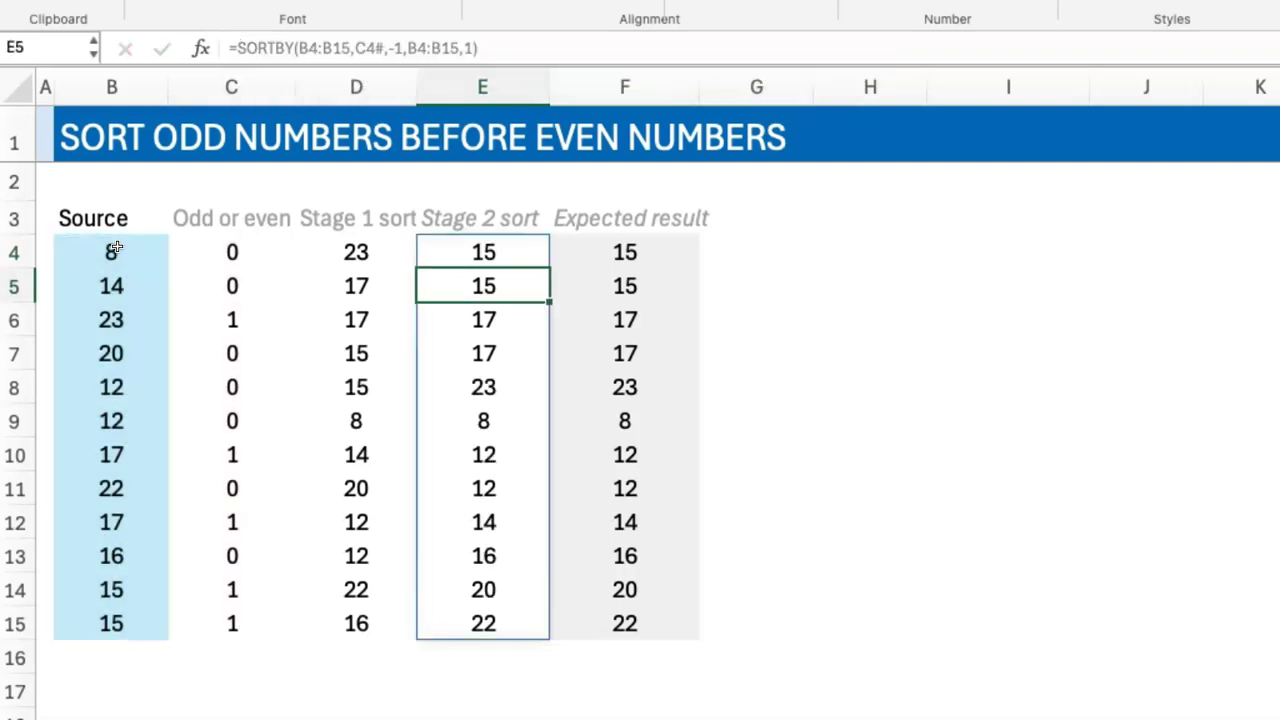
pyautogui.press('Up')
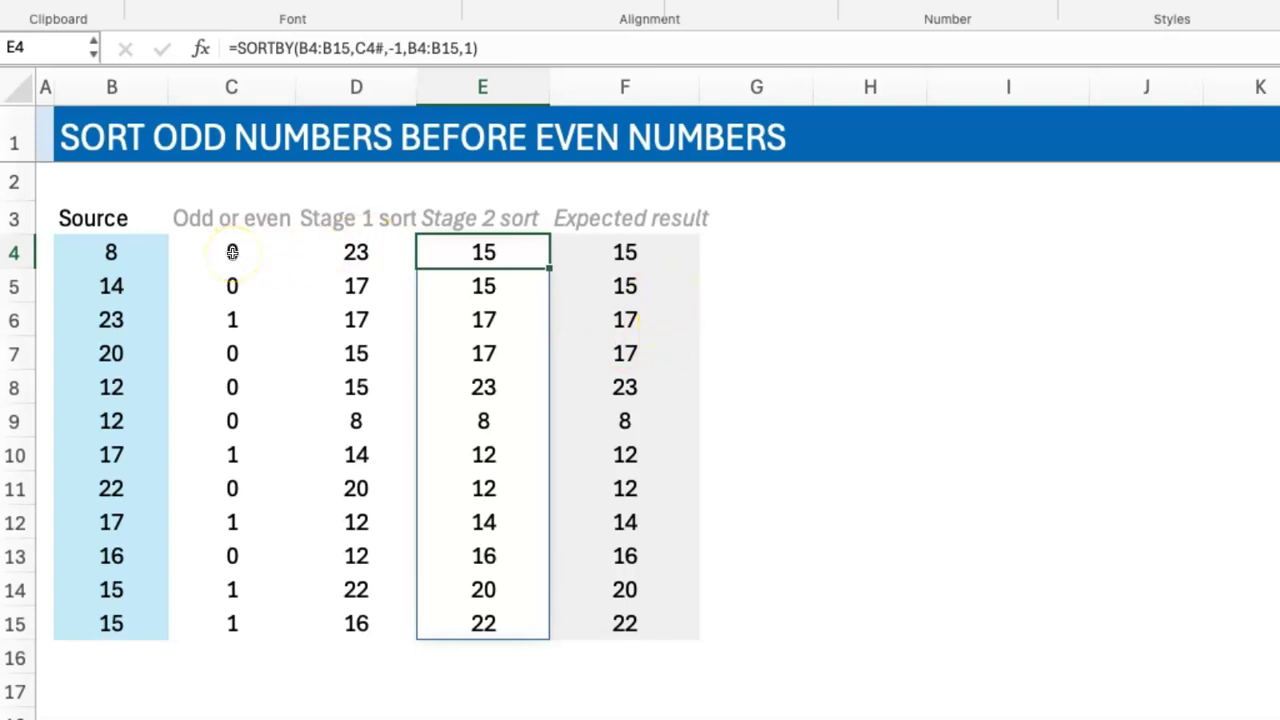
# - Replace the C4# reference in the E4 formula with MOD(B4:B15,2) so it no longer depends on the helper column
pyautogui.click(357, 48)
pyautogui.moveTo(357, 48); pyautogui.dragTo(390, 48)
pyautogui.write('mod')
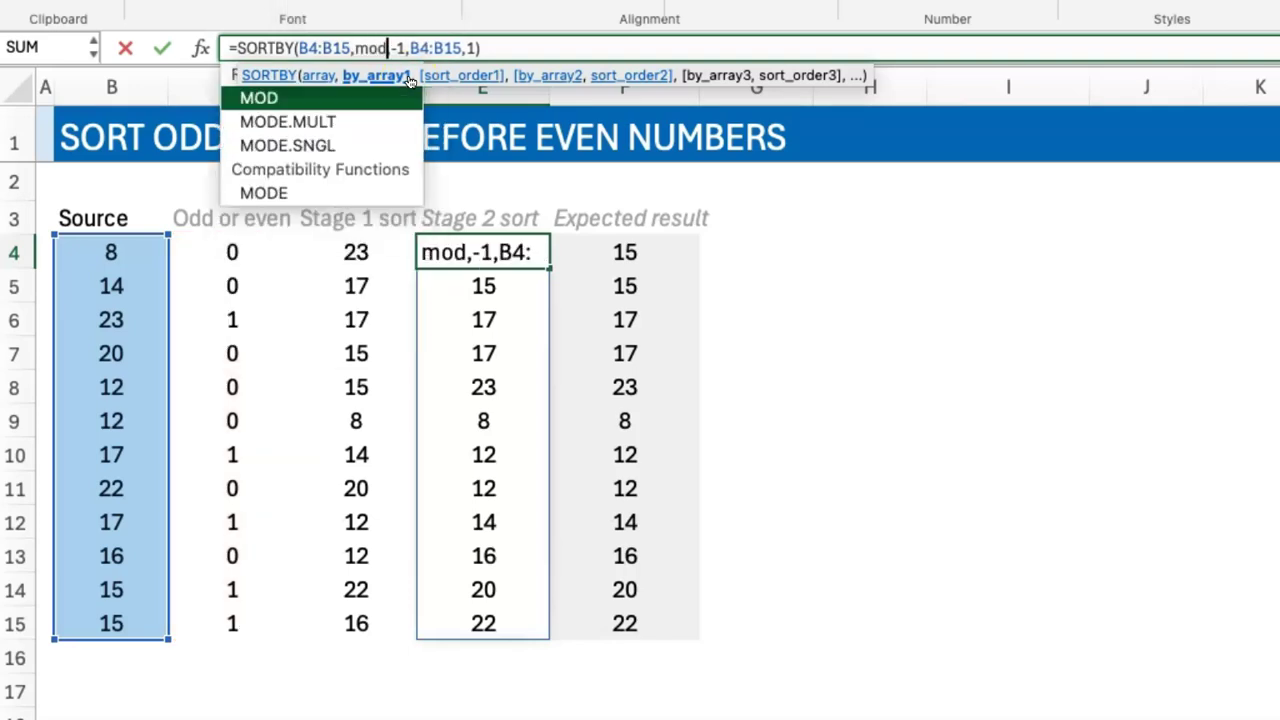
pyautogui.write('(')
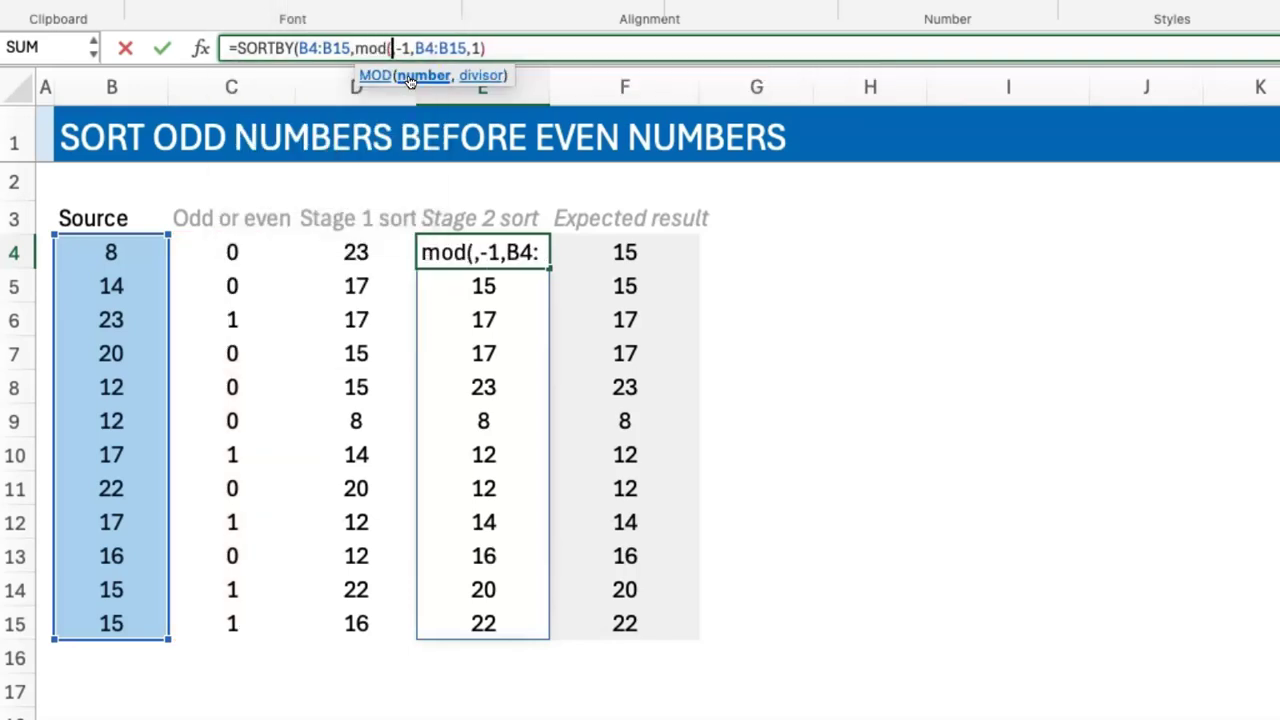
pyautogui.click(130, 252)
pyautogui.hotkey('ctrl', 'shift', 'Down')
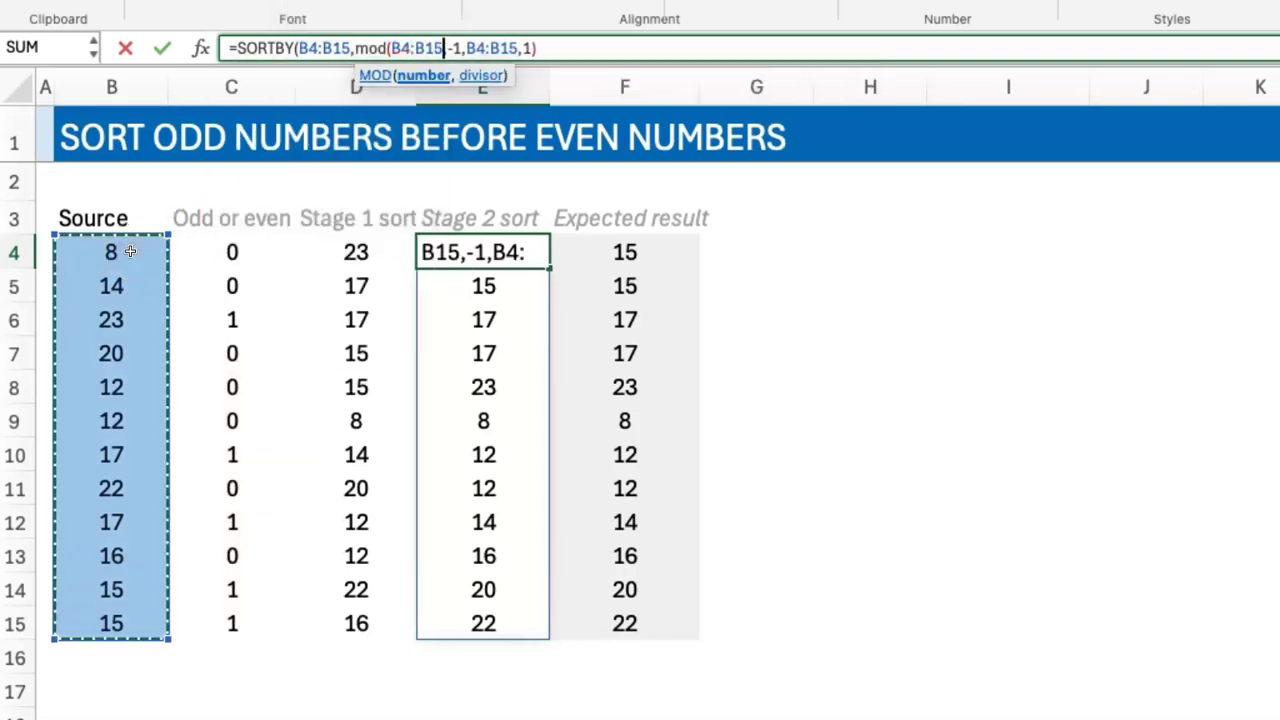
pyautogui.write(',2)')
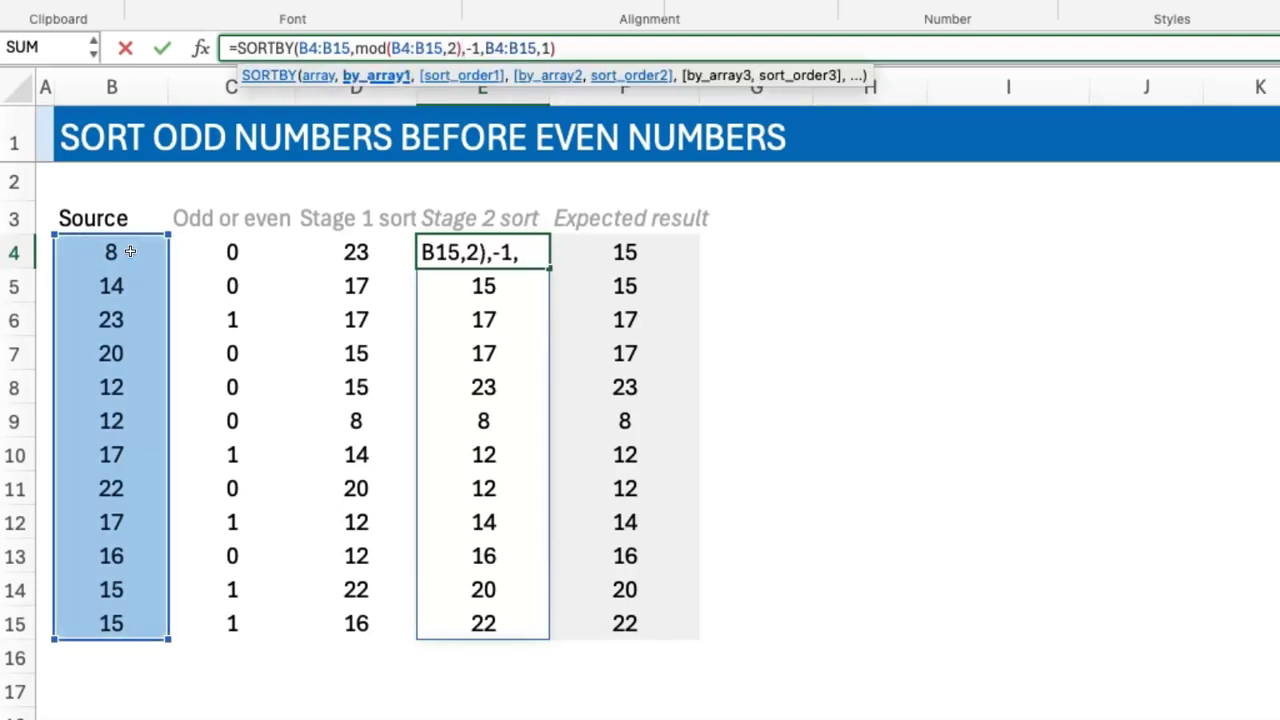
pyautogui.press('Return')
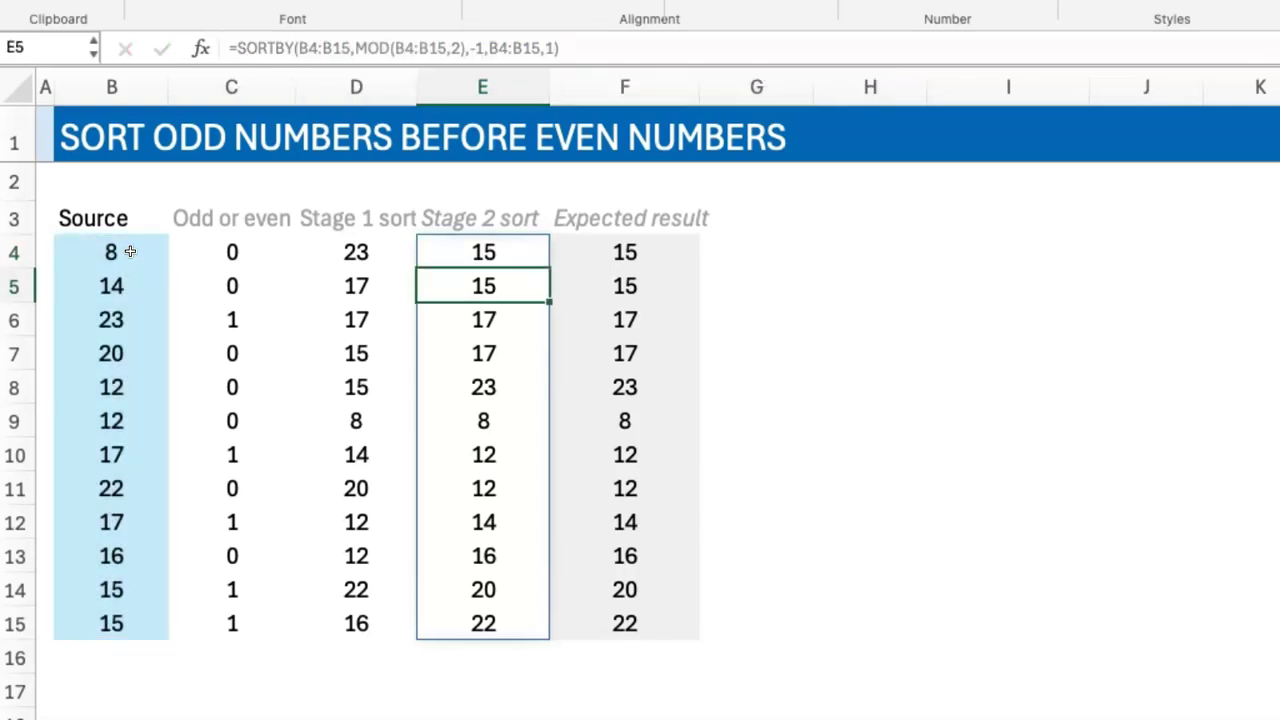
pyautogui.press('Up')
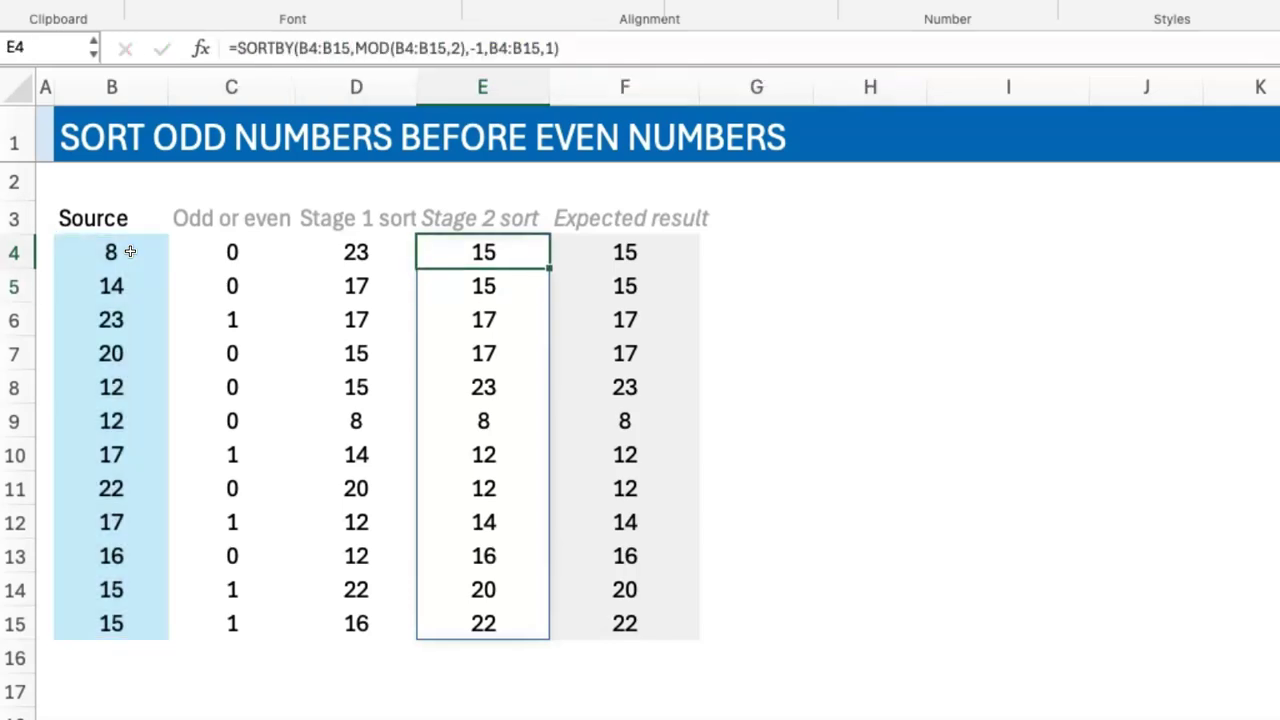